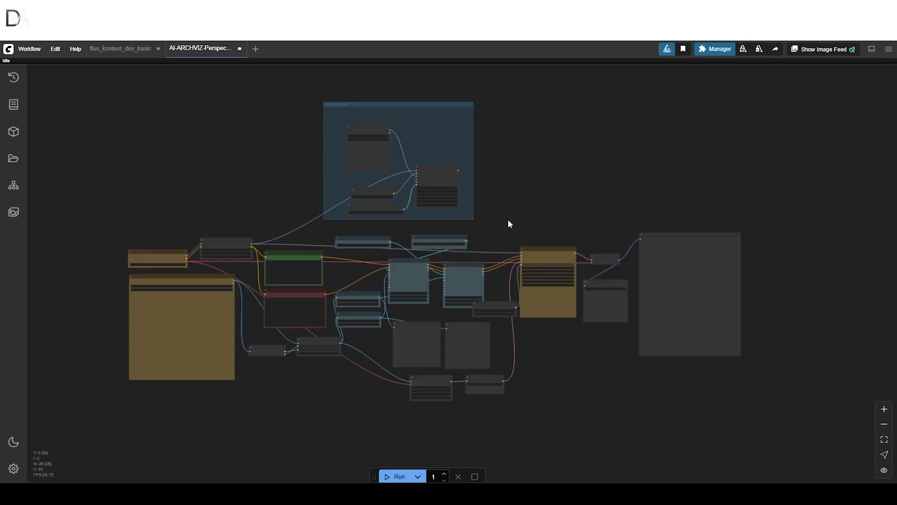
scroll(499, 313, "up", 3)
left_click_drag(497, 296, 496, 167)
scroll(583, 154, "down", 5)
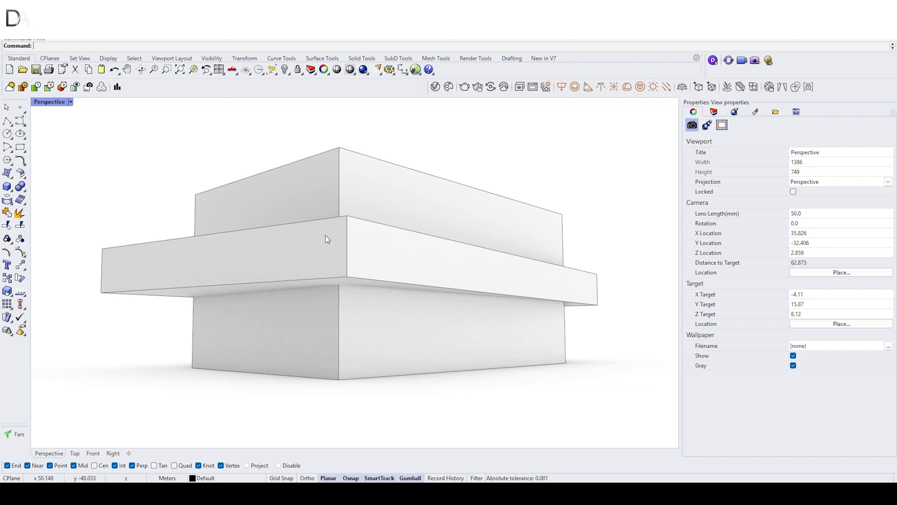
- Preview the perspective viewport in the Render V2 and CSShadows display modes, and return it to Arctic with Outlines
left_click_drag(407, 214, 348, 210)
scroll(290, 238, "down", 6)
left_click(70, 102)
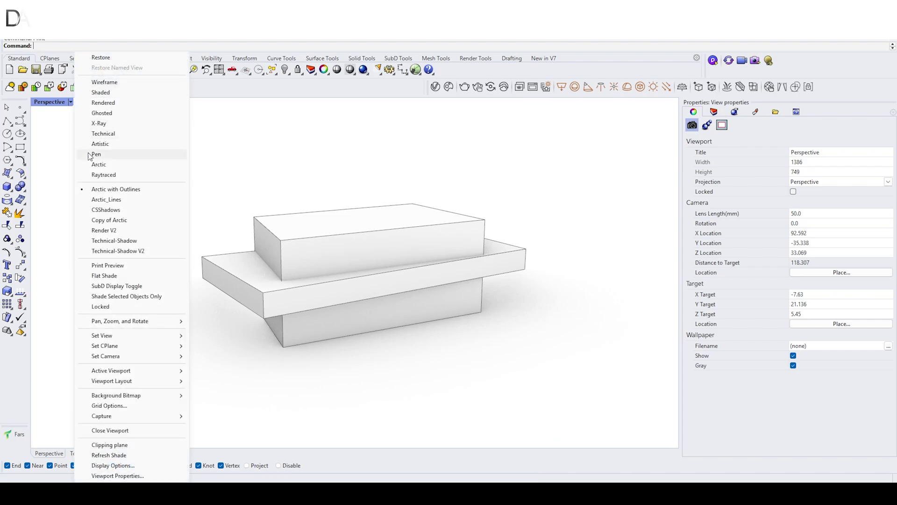
left_click(144, 231)
left_click(70, 102)
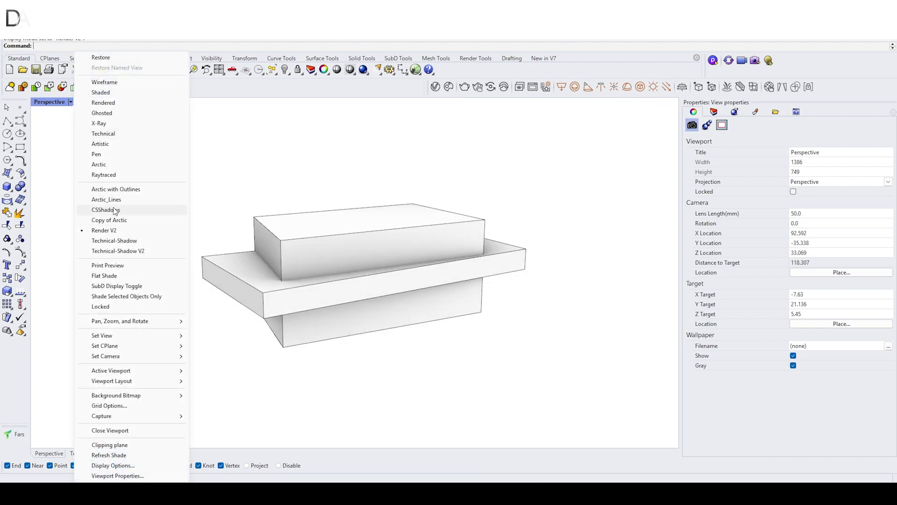
left_click(114, 209)
left_click(70, 102)
left_click(118, 186)
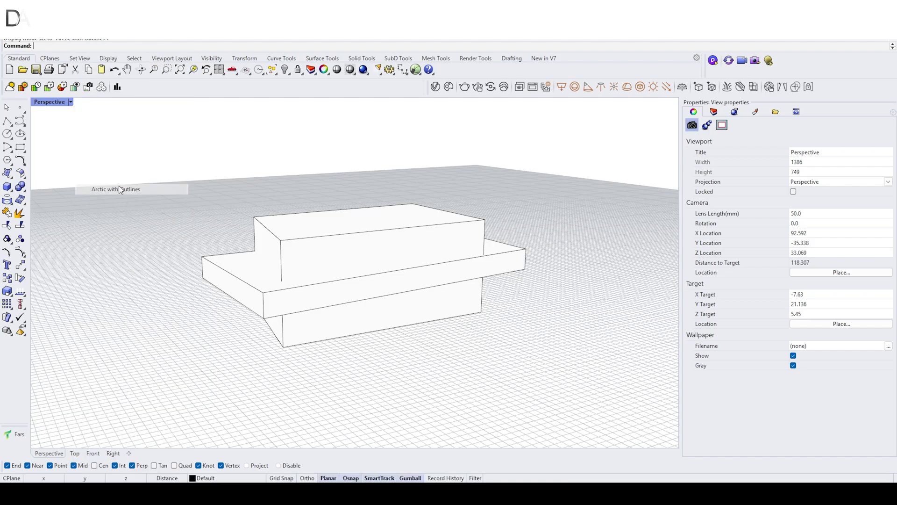
- Frame the massing model in an elevated corner perspective and review its print setup for image file output
left_click_drag(257, 240, 352, 262)
scroll(352, 254, "up", 2)
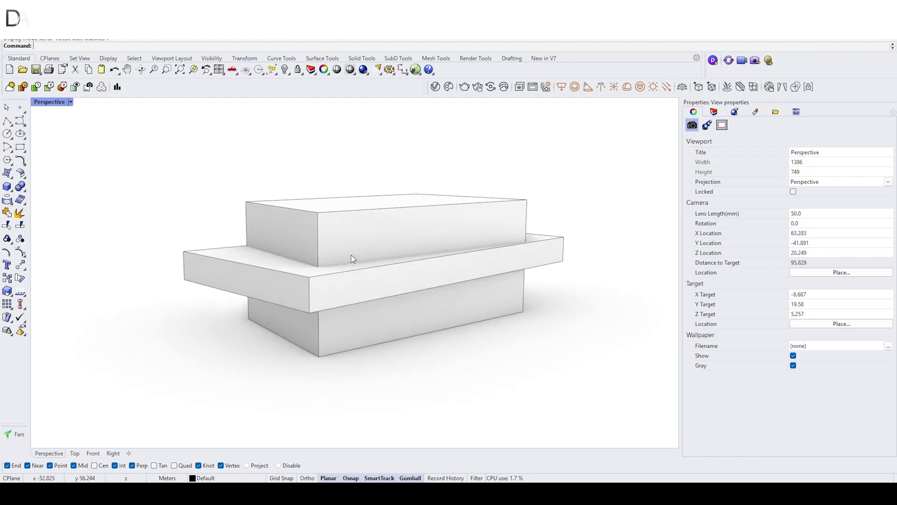
type("Print")
key("Return")
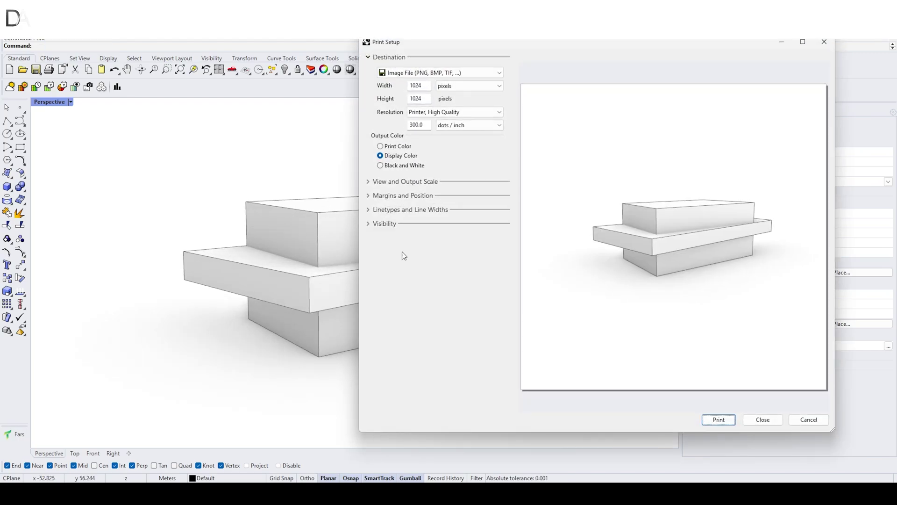
key("Escape")
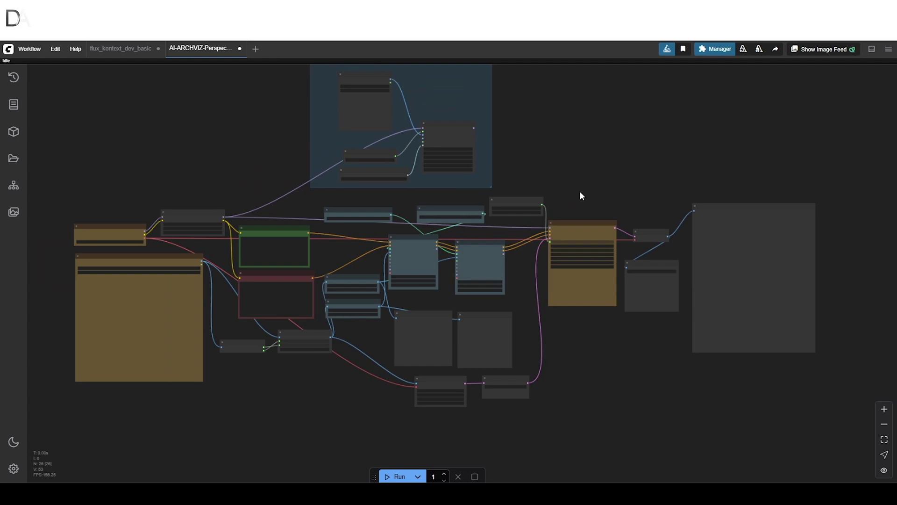
- In the ComfyUI workflow, examine the Load Image node with the massing image and the positive and negative prompts
scroll(347, 285, "up", 2)
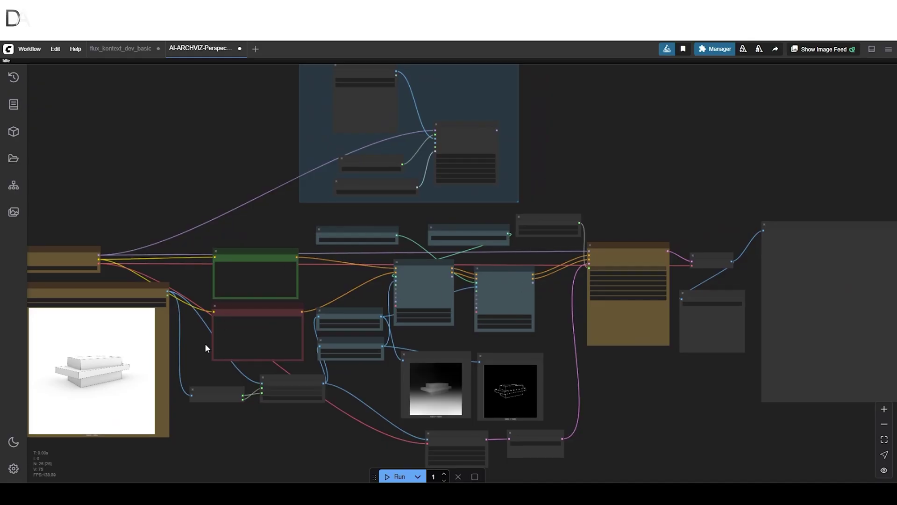
left_click_drag(171, 322, 335, 260)
scroll(257, 284, "up", 4)
scroll(213, 316, "up", 3)
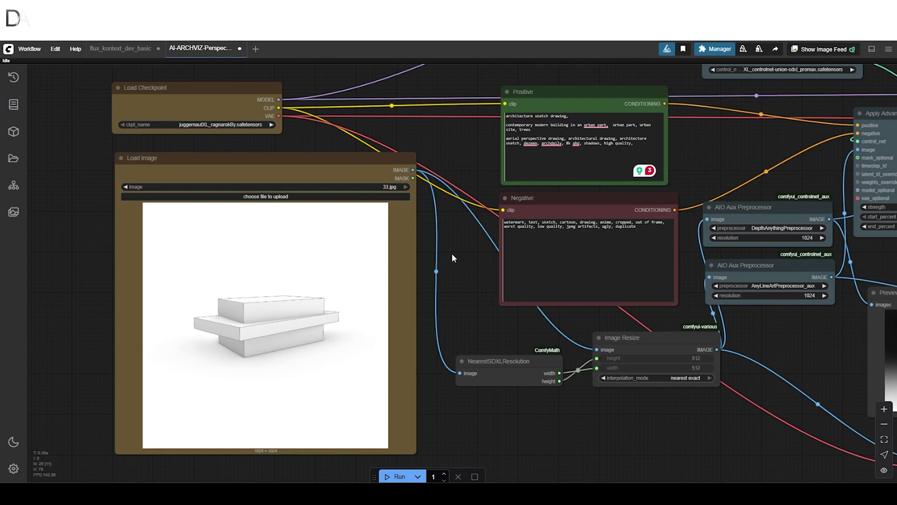
left_click_drag(451, 254, 310, 287)
scroll(378, 159, "up", 4)
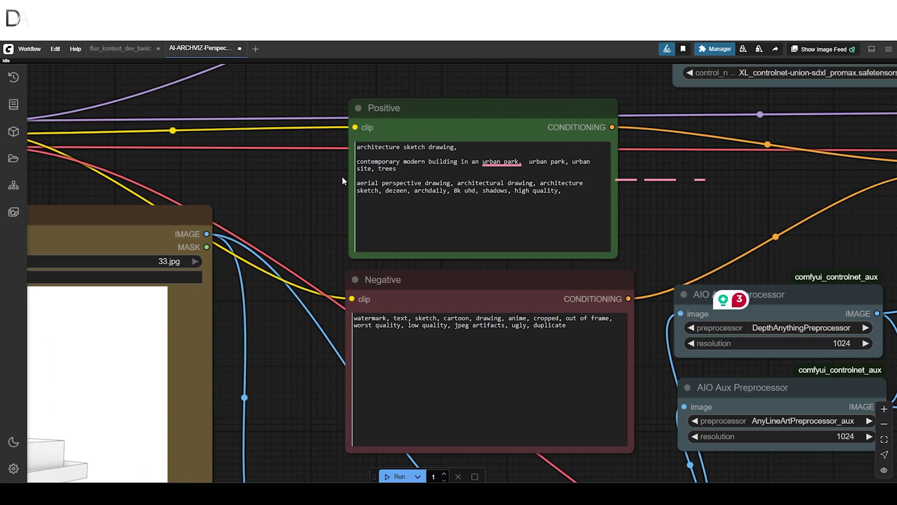
scroll(342, 177, "down", 4)
left_click_drag(623, 222, 326, 236)
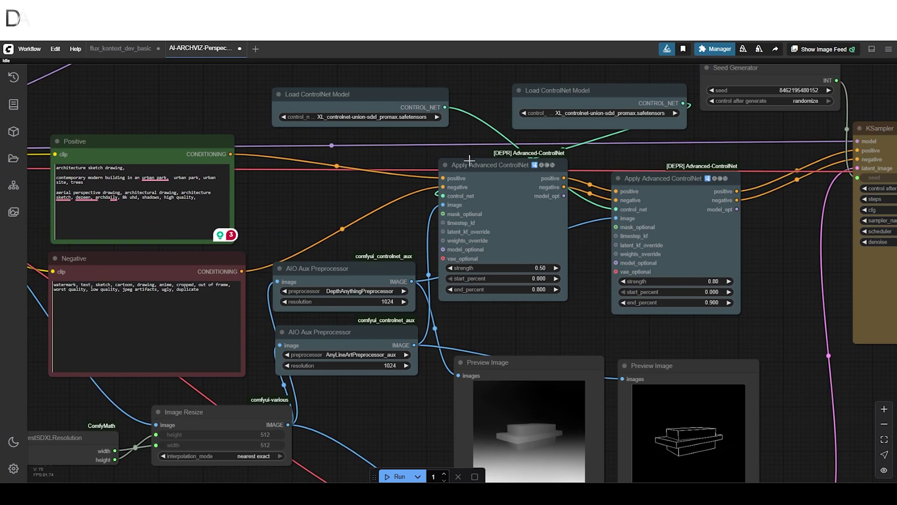
- Examine the IPAdapter group, both Apply Advanced ControlNet nodes and the KSampler settings
left_click_drag(469, 154, 356, 322)
scroll(446, 206, "down", 1)
scroll(447, 207, "up", 5)
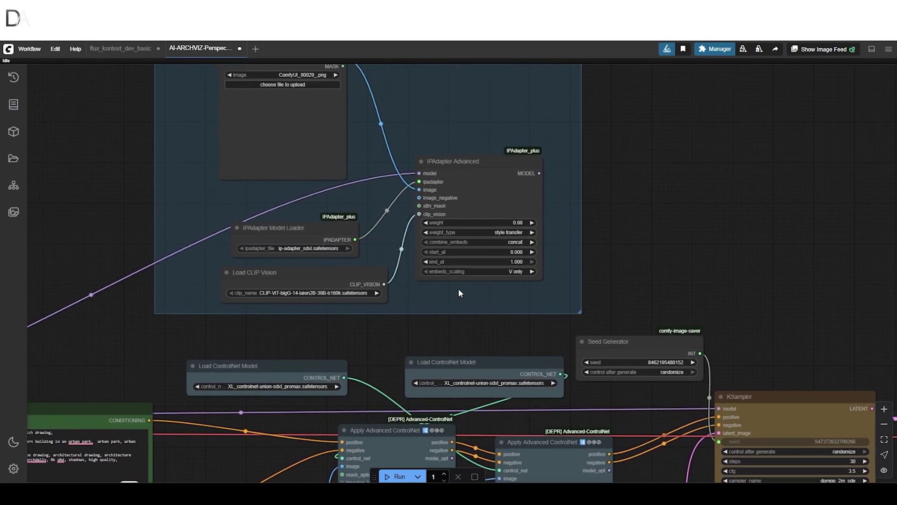
scroll(428, 352, "down", 10)
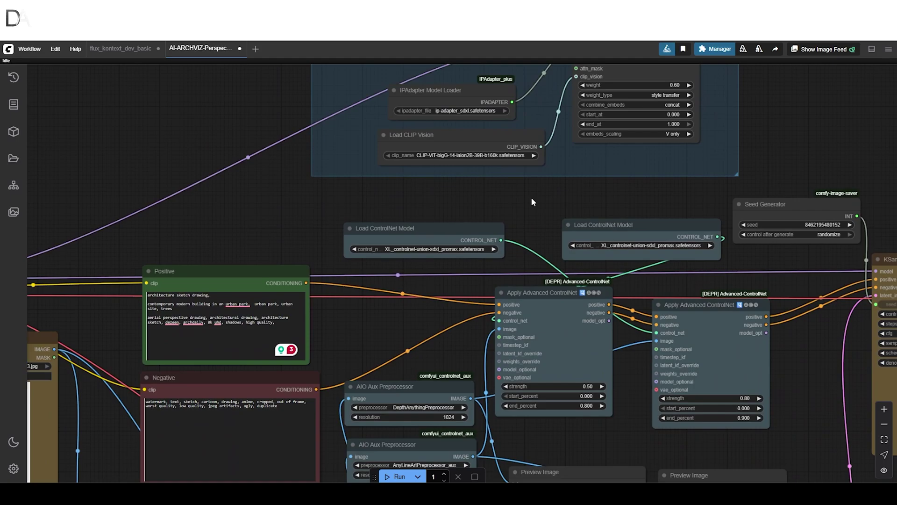
scroll(723, 275, "up", 4)
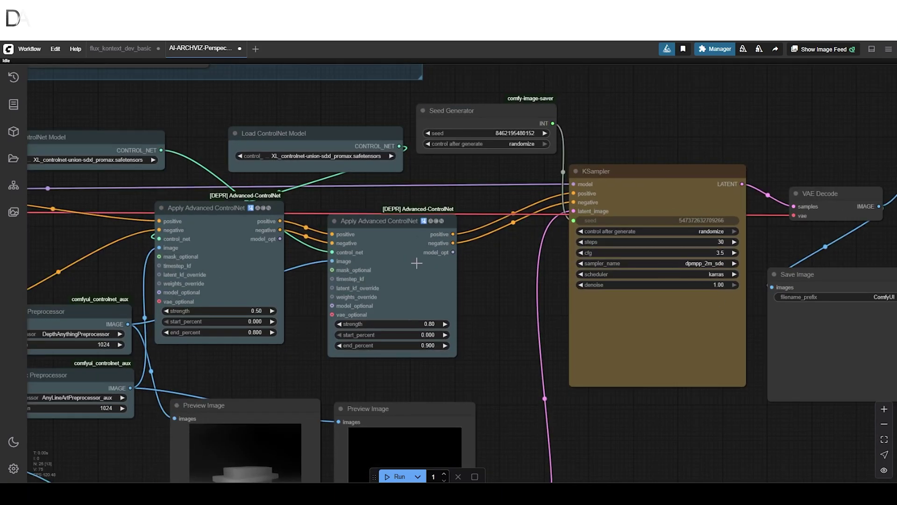
left_click_drag(502, 301, 745, 272)
scroll(745, 272, "down", 3)
scroll(360, 220, "up", 1)
left_click_drag(360, 220, 559, 221)
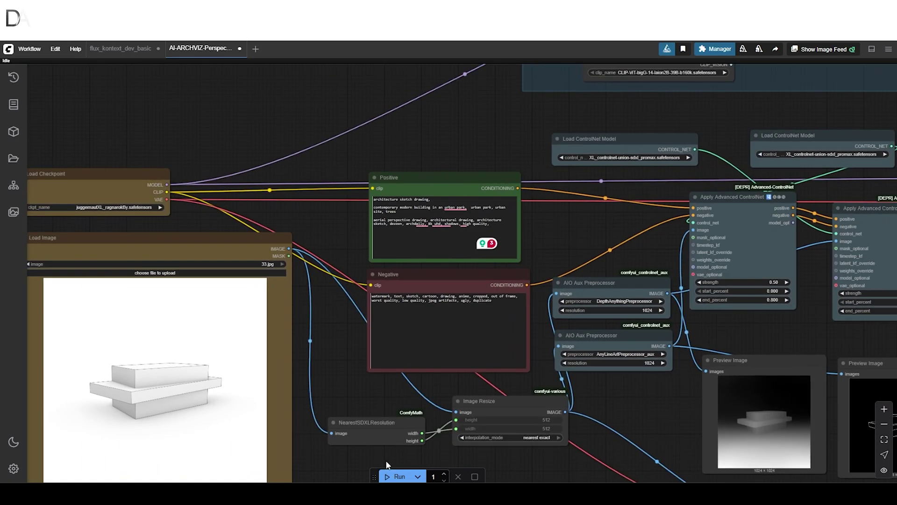
- Run the workflow once and follow its progress at the KSampler node
scroll(324, 208, "down", 4)
mouse_move(251, 220)
left_mouse_down()
mouse_move(297, 216)
mouse_move(266, 218)
left_mouse_up()
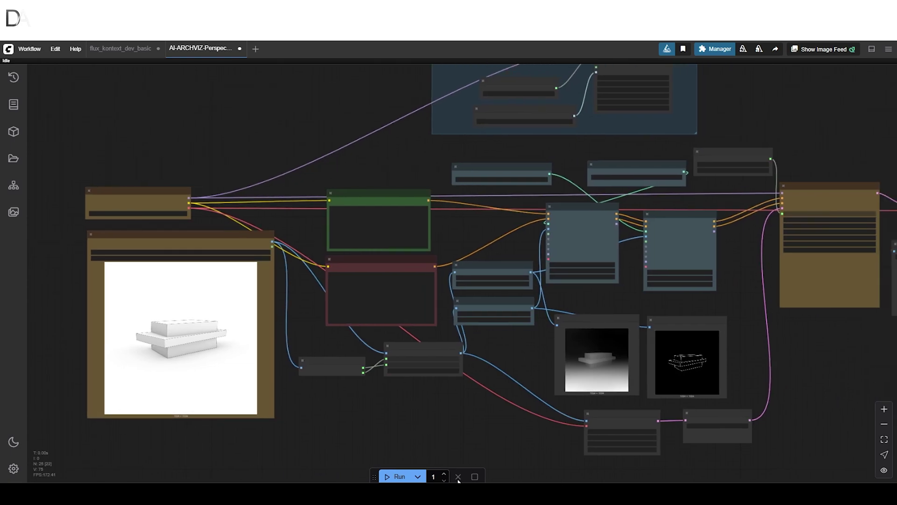
left_click(394, 477)
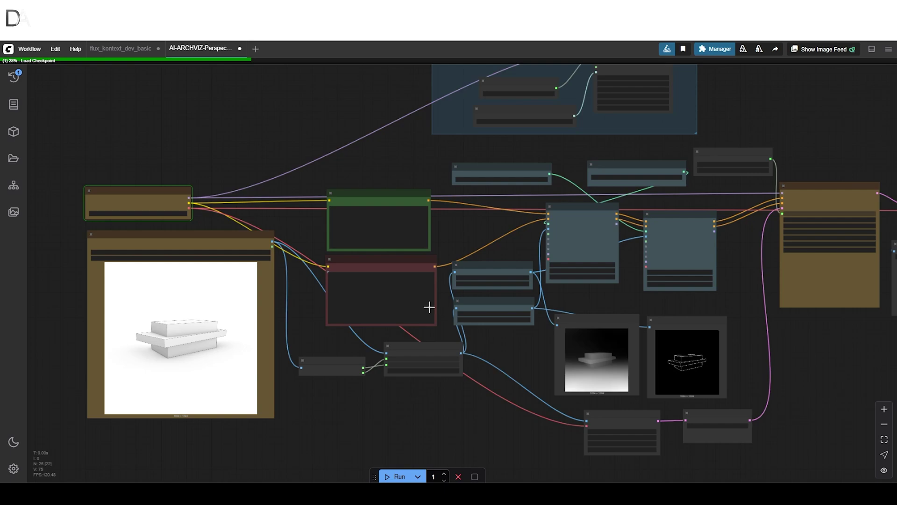
scroll(682, 198, "down", 2)
left_click_drag(682, 198, 513, 255)
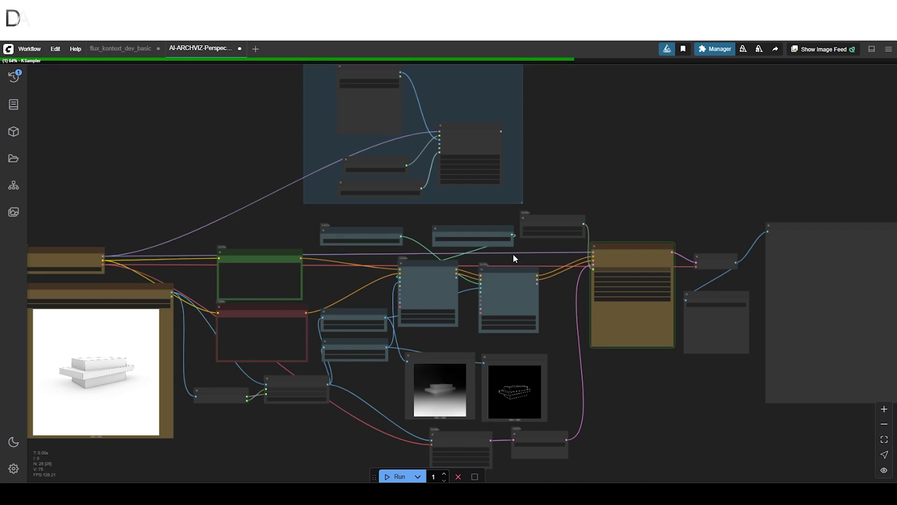
scroll(512, 253, "up", 4)
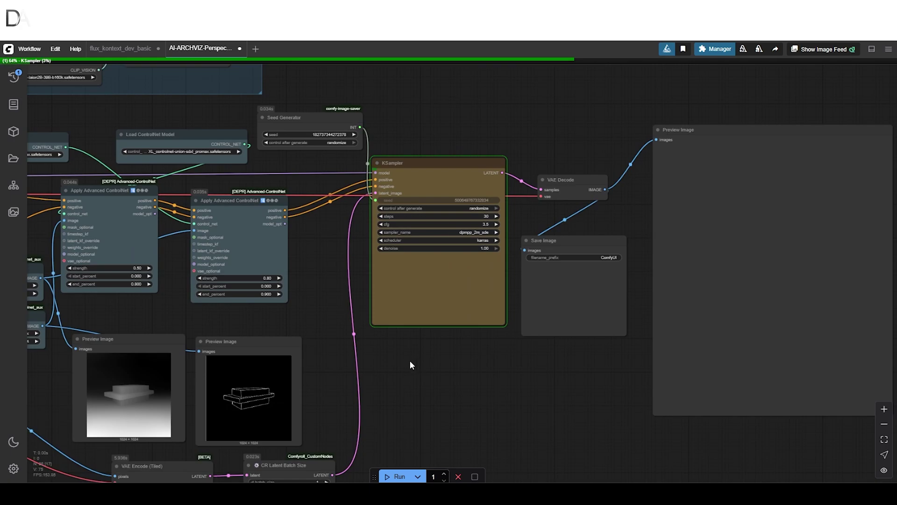
left_click_drag(410, 361, 360, 362)
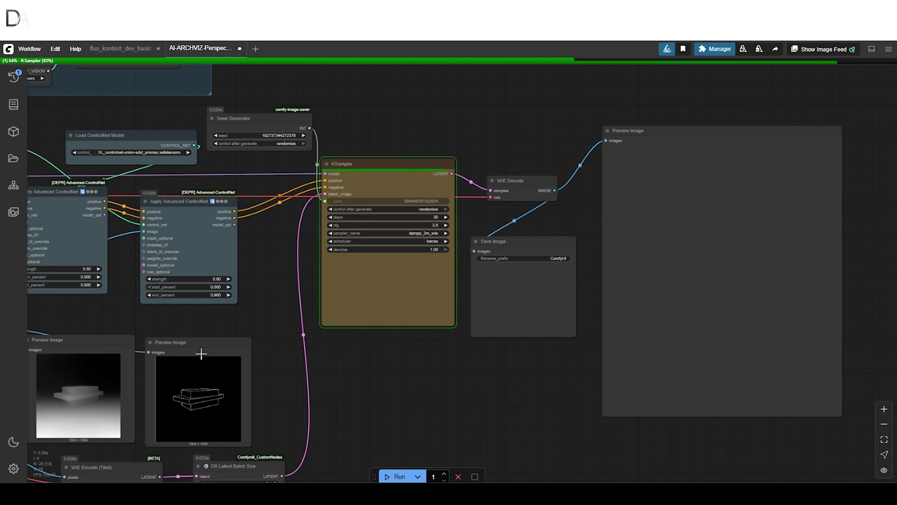
- Inspect the generated building image in the large Preview Image node
left_click_drag(487, 122, 298, 117)
scroll(388, 110, "up", 2)
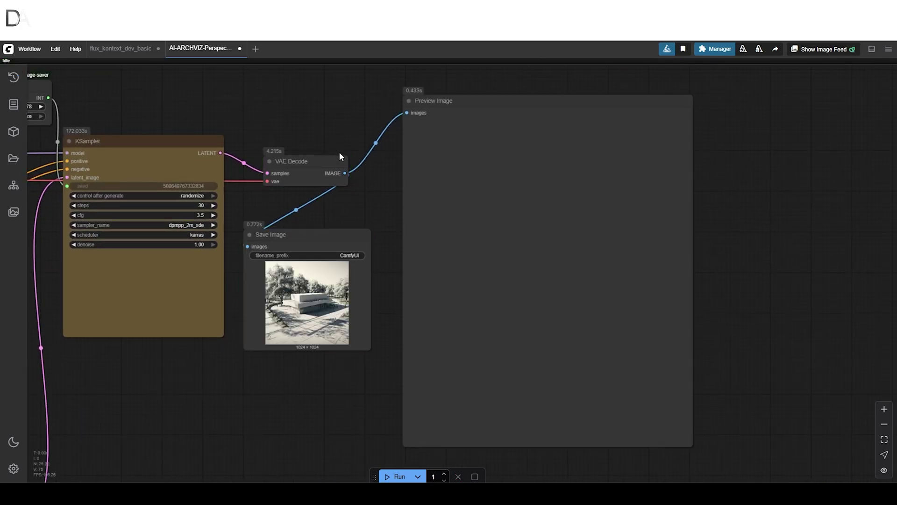
left_click_drag(363, 204, 334, 200)
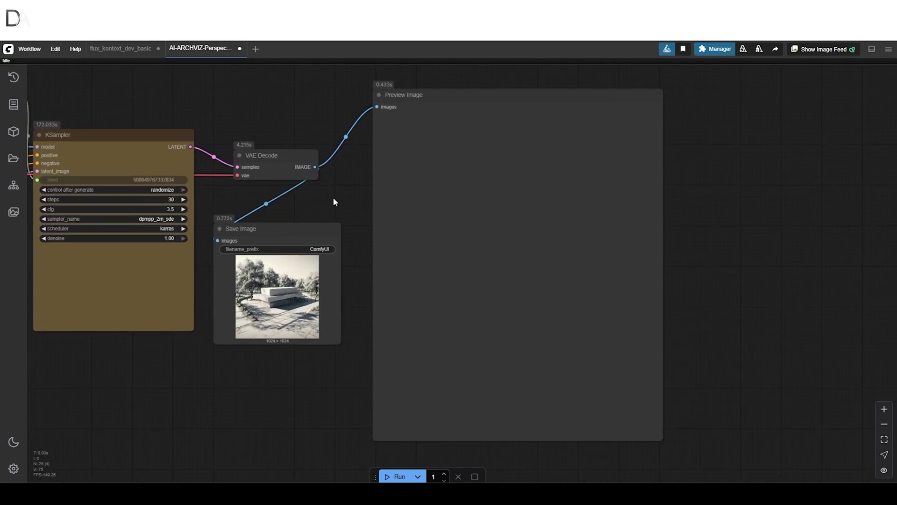
scroll(538, 265, "up", 6)
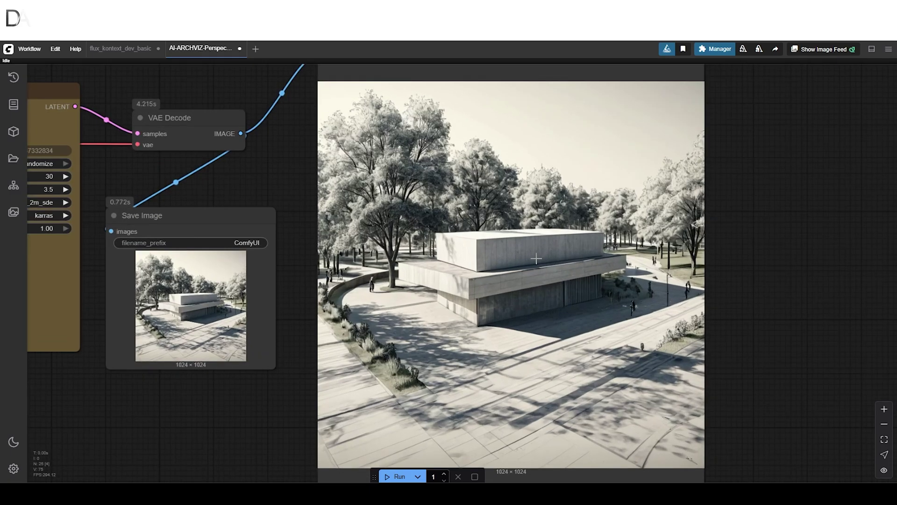
scroll(501, 260, "down", 2)
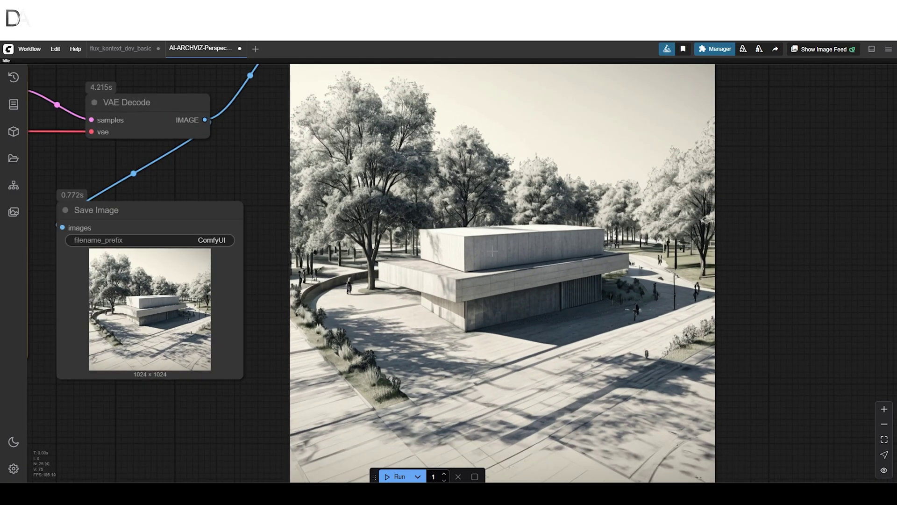
scroll(456, 237, "down", 4)
- Add "glass curtain walls," to the positive prompt after the first "urban park,"
left_click_drag(94, 294, 659, 276)
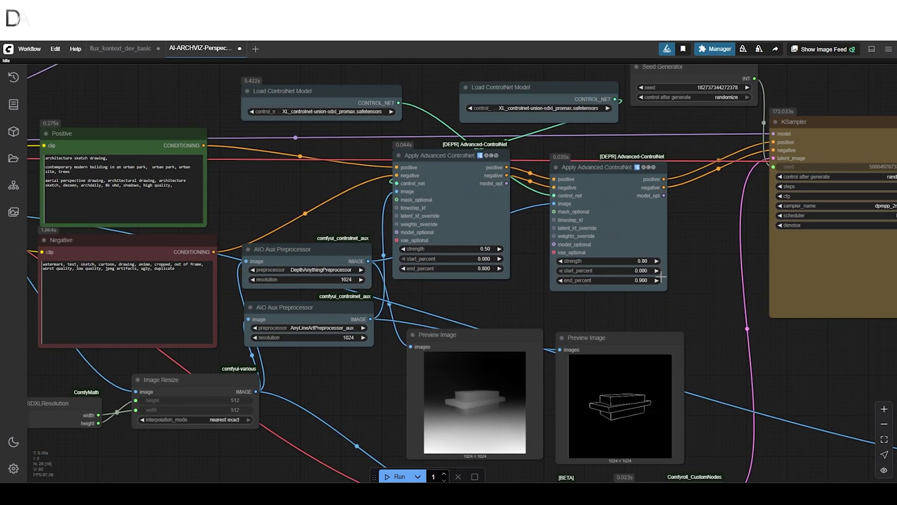
left_click_drag(238, 232, 360, 248)
left_click_drag(101, 169, 237, 190)
scroll(236, 189, "up", 7)
left_click(432, 223)
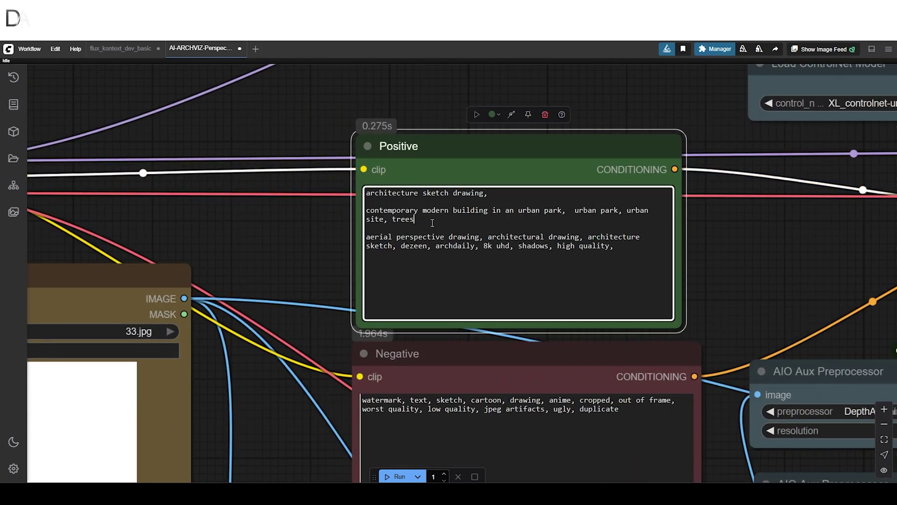
left_click(575, 210)
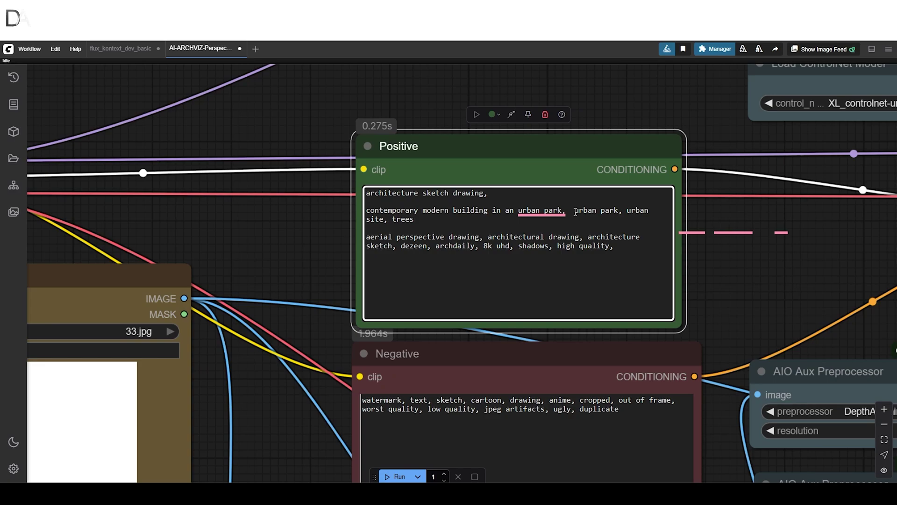
type("gla")
key("BackSpace")
key("BackSpace")
key("BackSpace")
key("BackSpace")
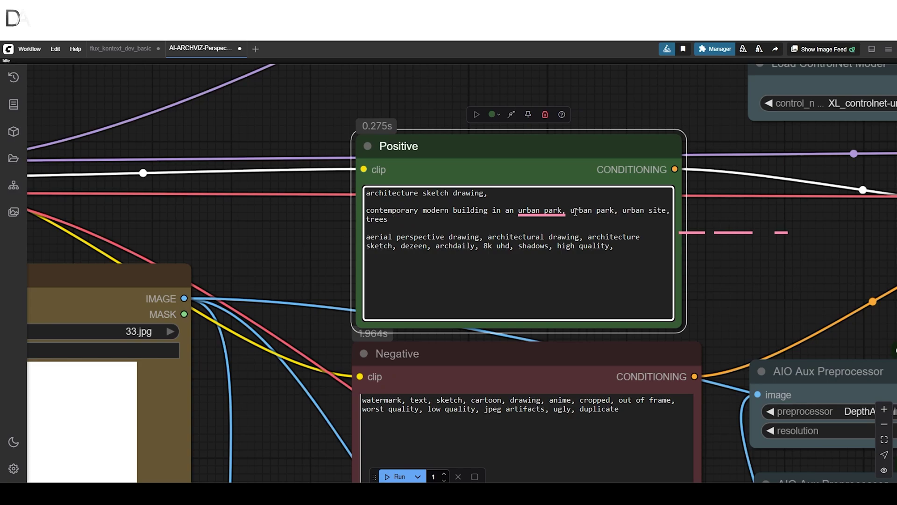
type("glass curtain ")
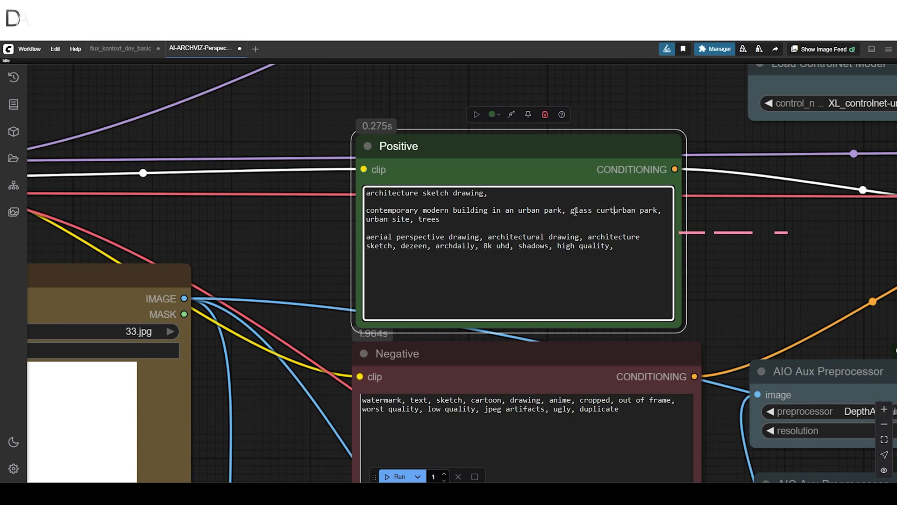
type("walls,")
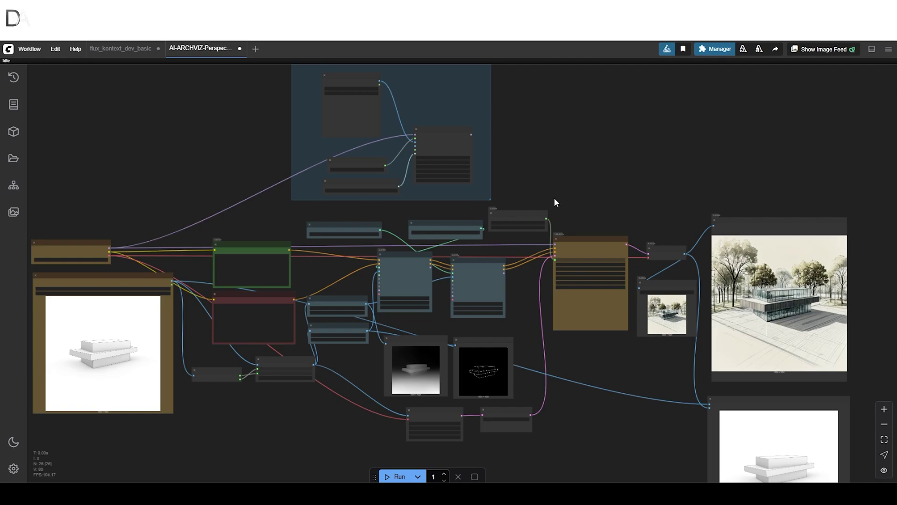
- Inspect the newly generated glass building image and compare it with the source massing image in the Image Comparer node
scroll(553, 197, "up", 10)
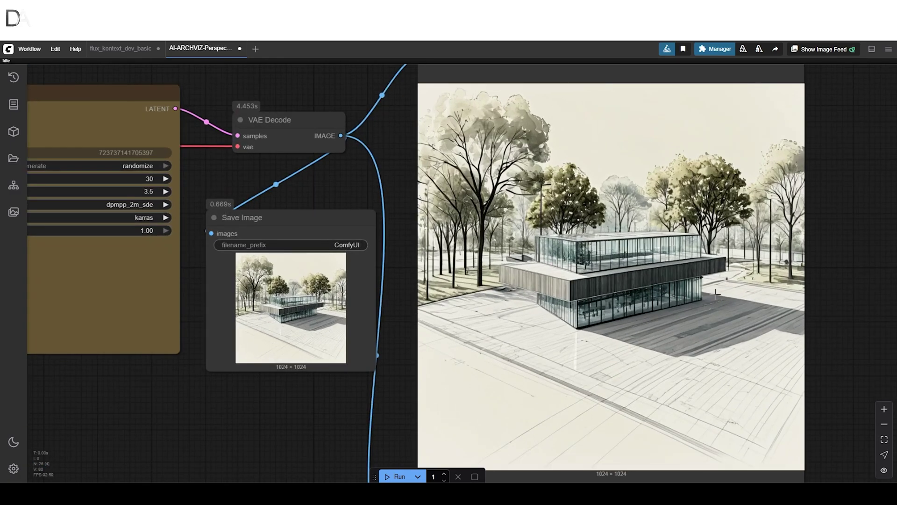
scroll(716, 293, "down", 5)
scroll(595, 360, "down", 4)
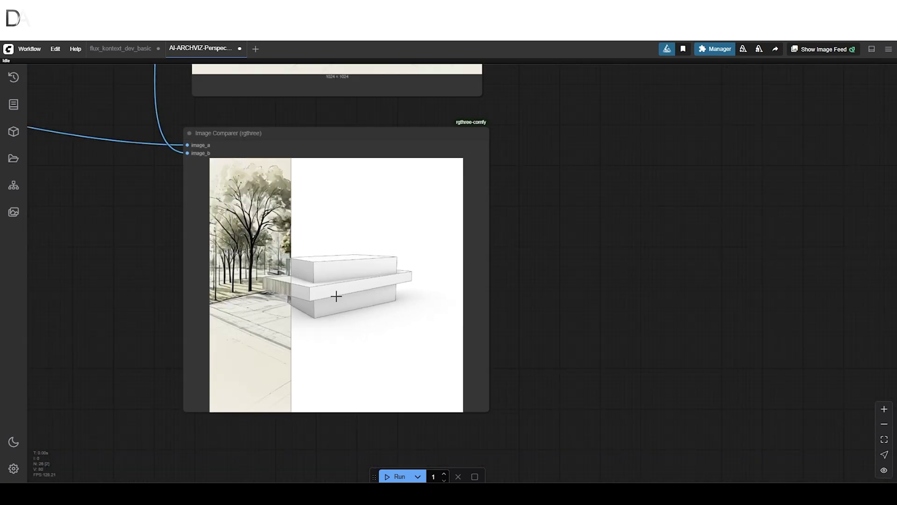
scroll(728, 298, "down", 3)
left_click_drag(336, 255, 490, 330)
scroll(486, 327, "down", 4)
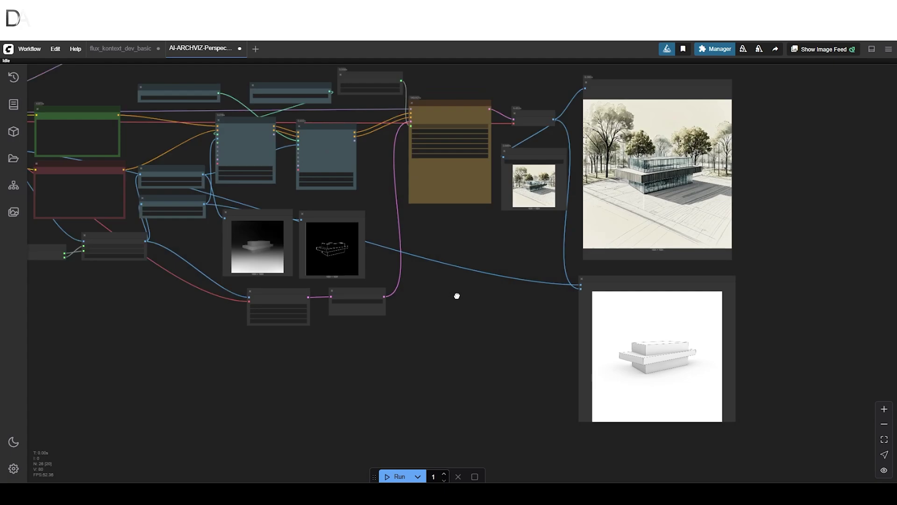
- Examine the IPAdapter group's reference image and style transfer settings, its model link to the KSampler, and the ControlNet nodes
left_click_drag(436, 244, 512, 301)
scroll(395, 133, "up", 3)
scroll(523, 186, "up", 3)
mouse_move(441, 91)
left_mouse_down()
mouse_move(523, 186)
mouse_move(604, 251)
mouse_move(616, 273)
left_mouse_up()
scroll(523, 186, "up", 1)
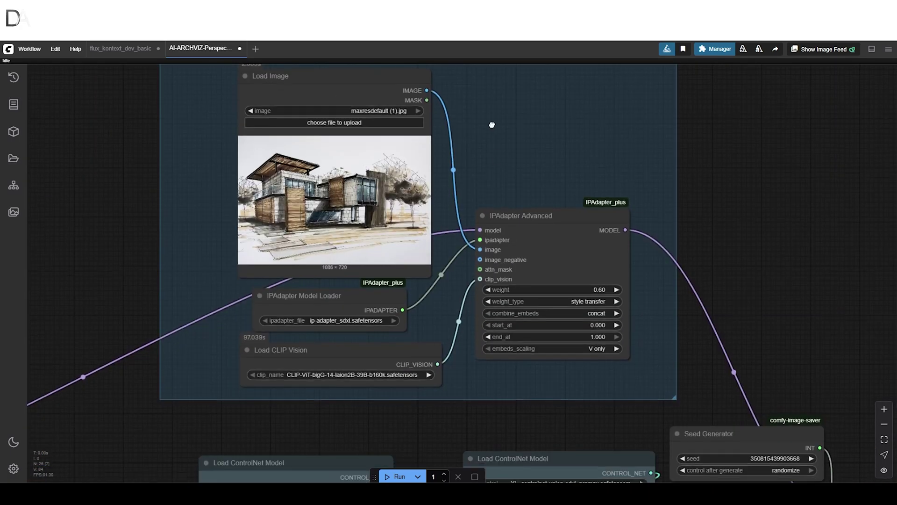
scroll(493, 125, "down", 3)
left_click_drag(503, 181, 490, 119)
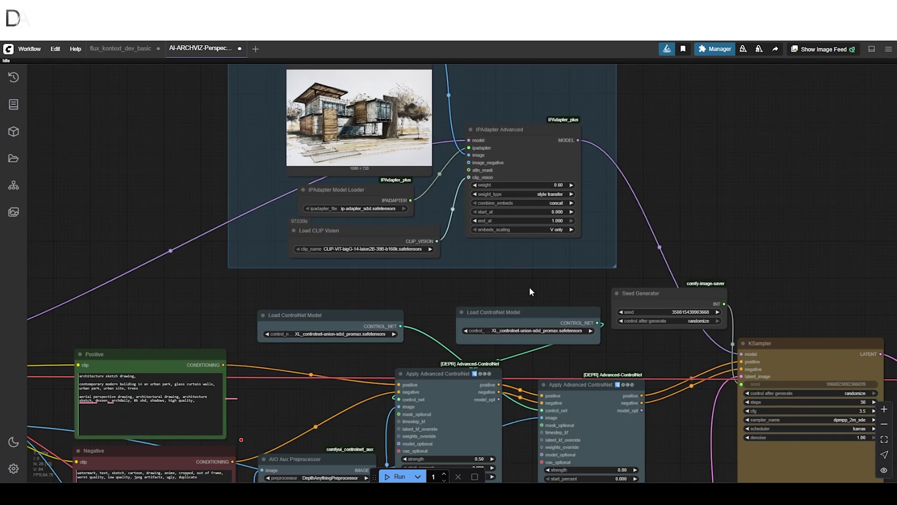
left_click_drag(530, 288, 494, 195)
left_click_drag(592, 282, 548, 201)
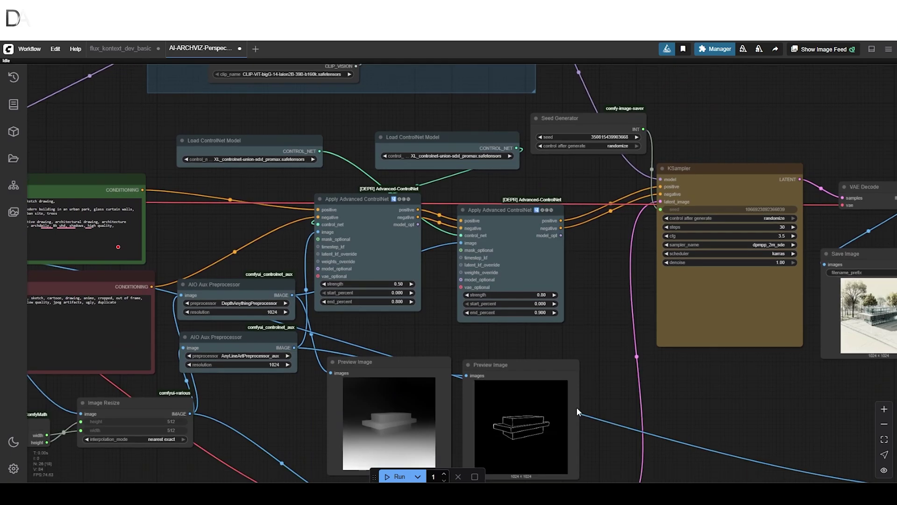
- Run the workflow to generate a new building image with the IPAdapter style reference applied
left_click(394, 477)
scroll(484, 305, "down", 4)
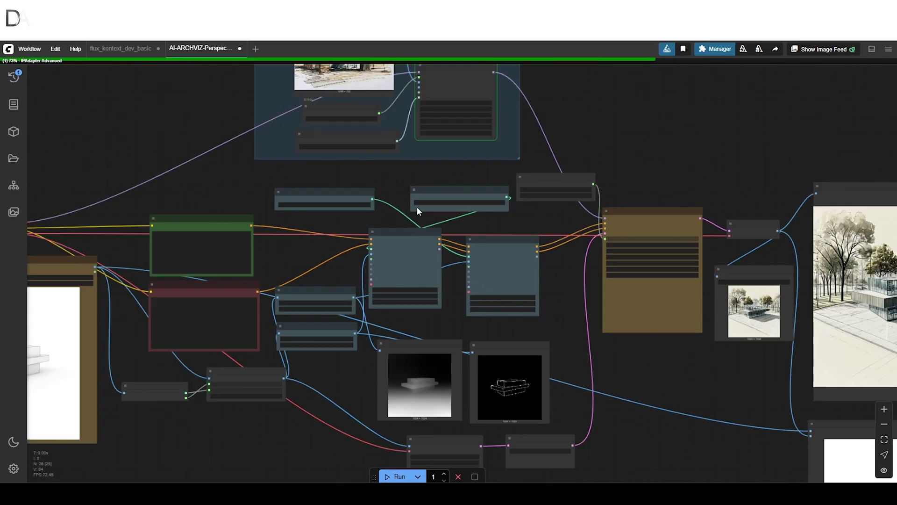
- Review the reference sketch and the IPAdapter Advanced node's weight and style transfer settings while the image generates
left_click_drag(401, 187, 415, 246)
scroll(396, 146, "up", 1)
scroll(396, 146, "up", 3)
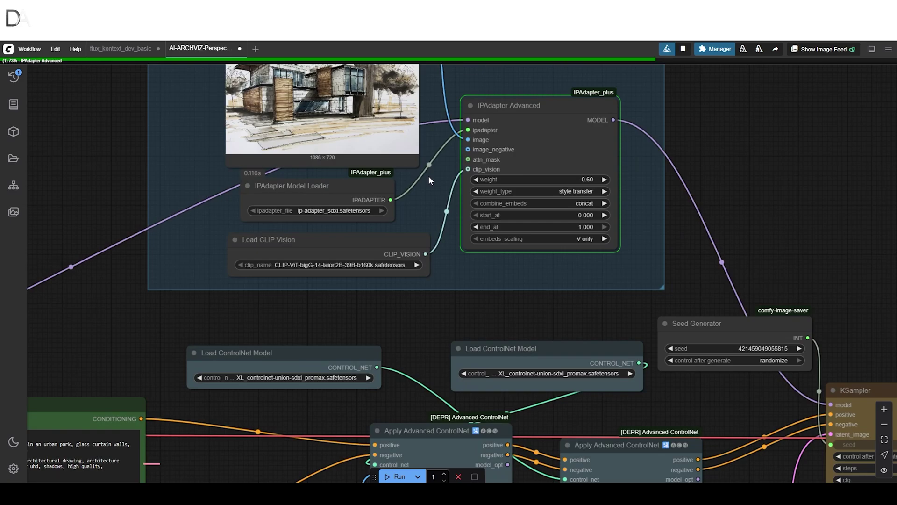
scroll(428, 178, "down", 3)
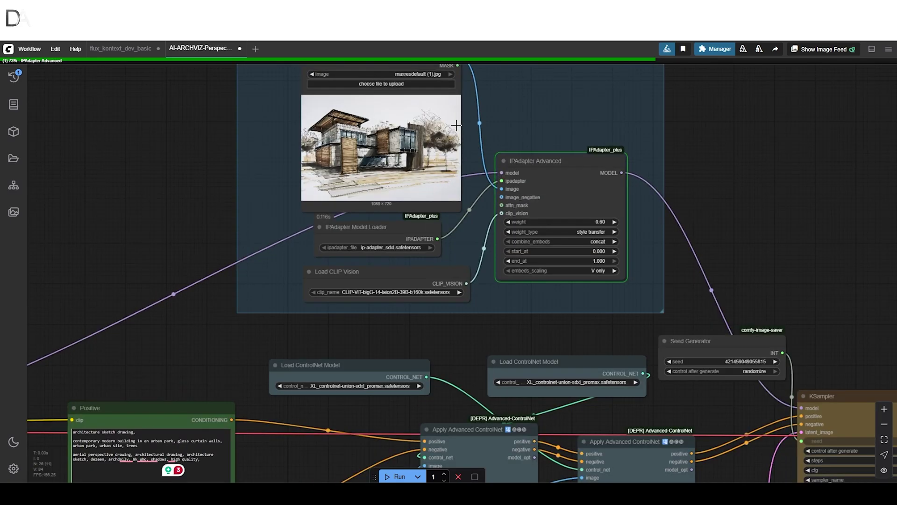
scroll(402, 117, "up", 12)
scroll(521, 155, "down", 15)
scroll(519, 153, "up", 4)
scroll(503, 145, "down", 6)
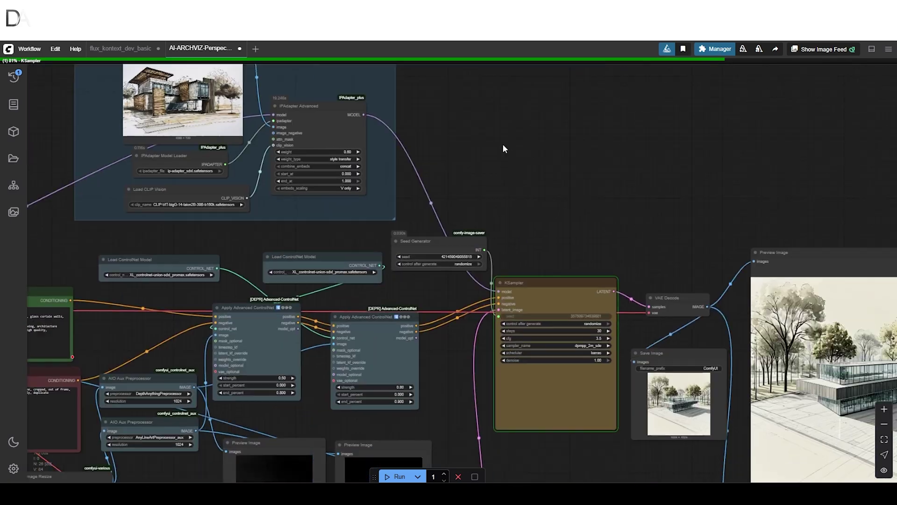
left_click_drag(447, 199, 461, 197)
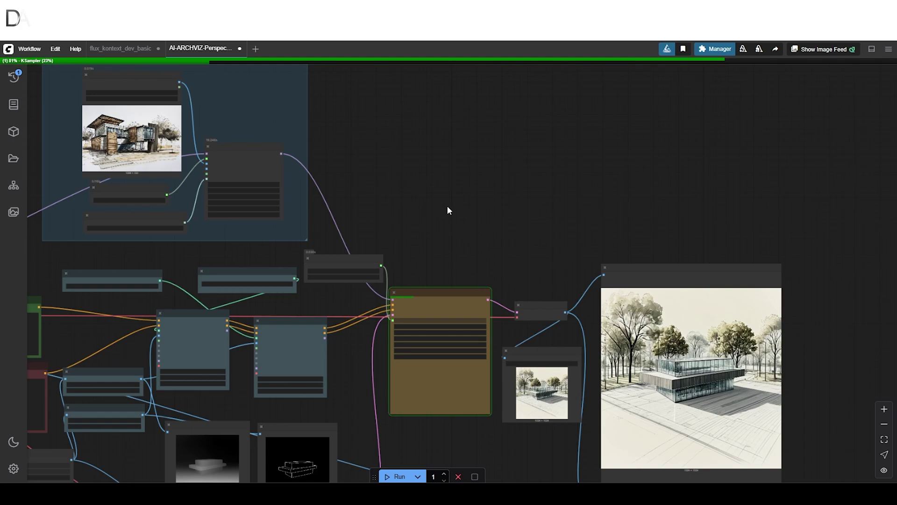
scroll(544, 189, "down", 2)
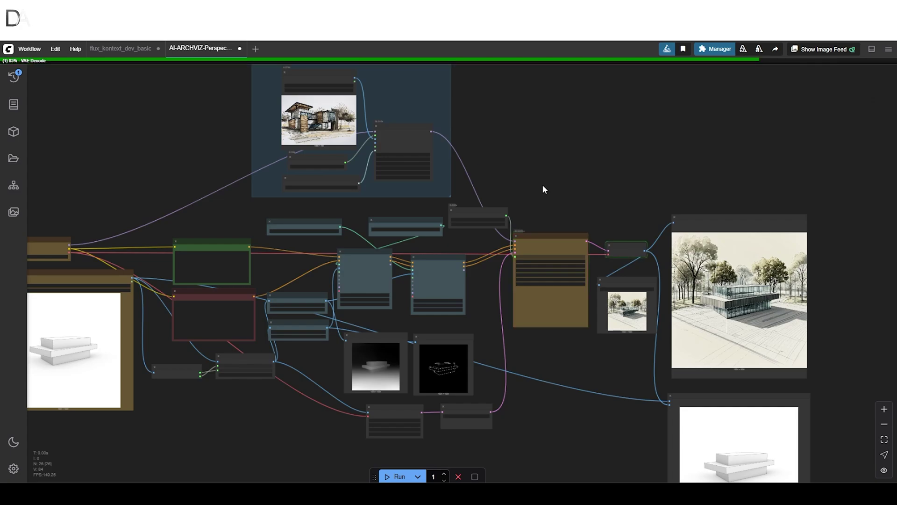
- Inspect the style-transferred building image in the large Preview Image node and compare it with the source massing in the Image Comparer node
scroll(577, 204, "up", 4)
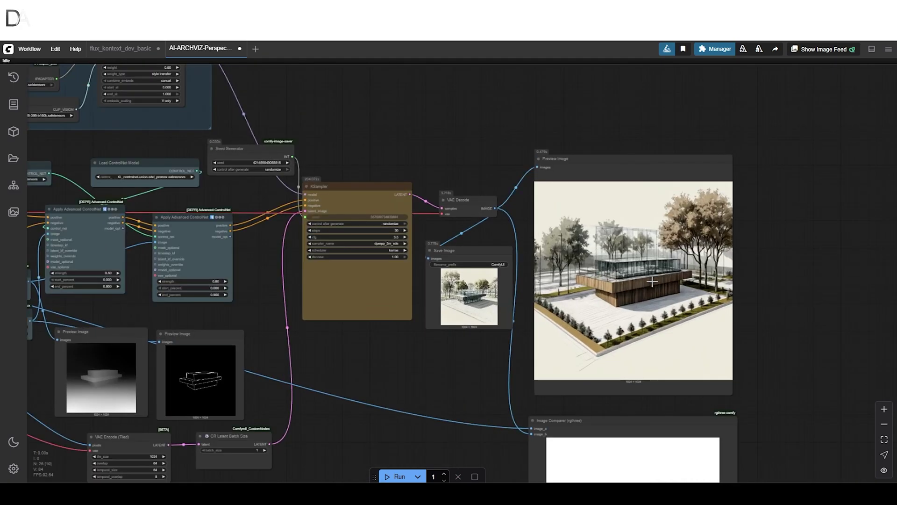
scroll(652, 281, "up", 3)
scroll(652, 281, "up", 2)
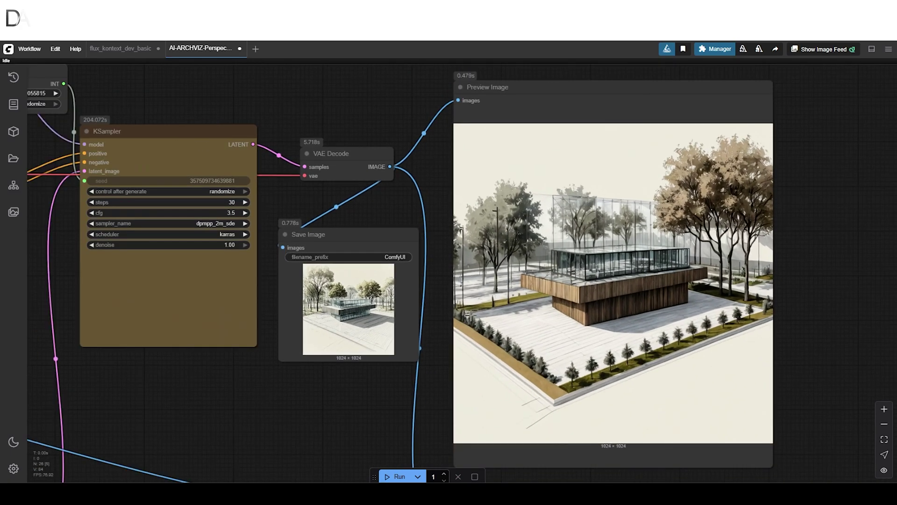
left_click_drag(365, 402, 375, 166)
left_click_drag(400, 285, 285, 159)
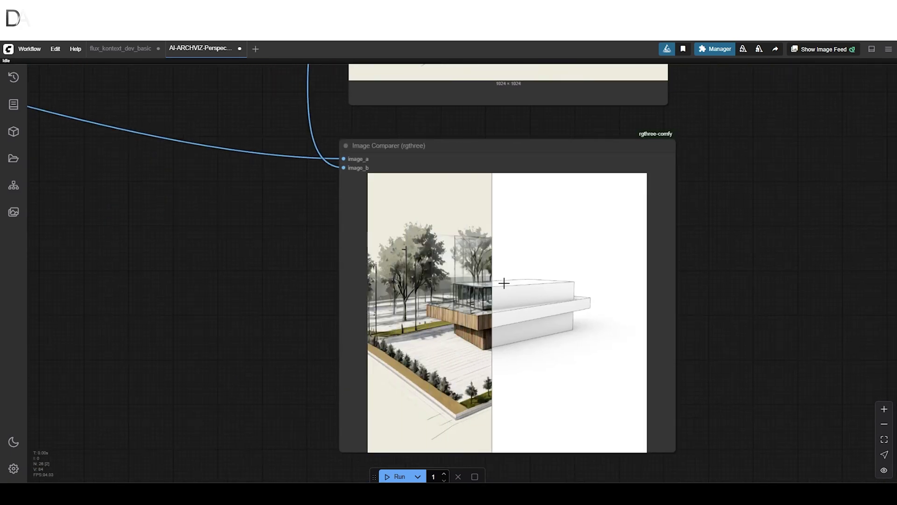
scroll(572, 290, "up", 3)
scroll(415, 173, "down", 2)
scroll(517, 246, "up", 1)
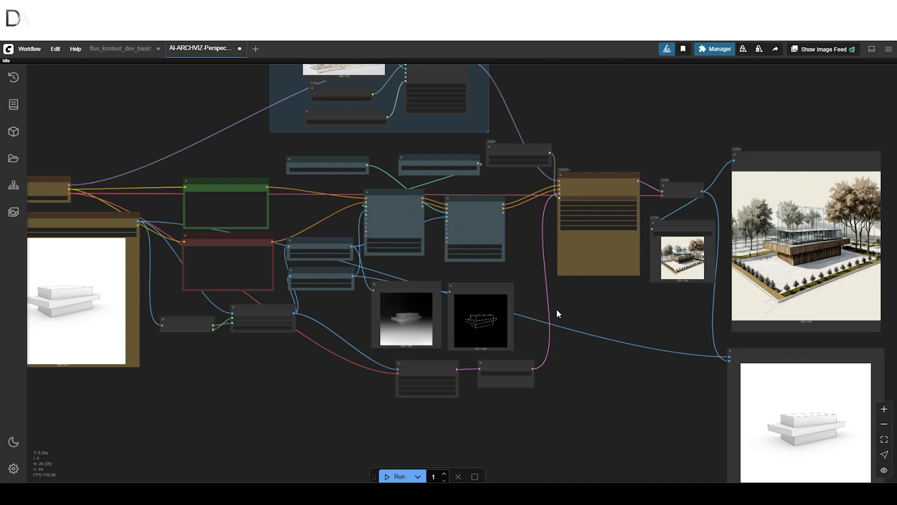
left_click_drag(556, 313, 519, 349)
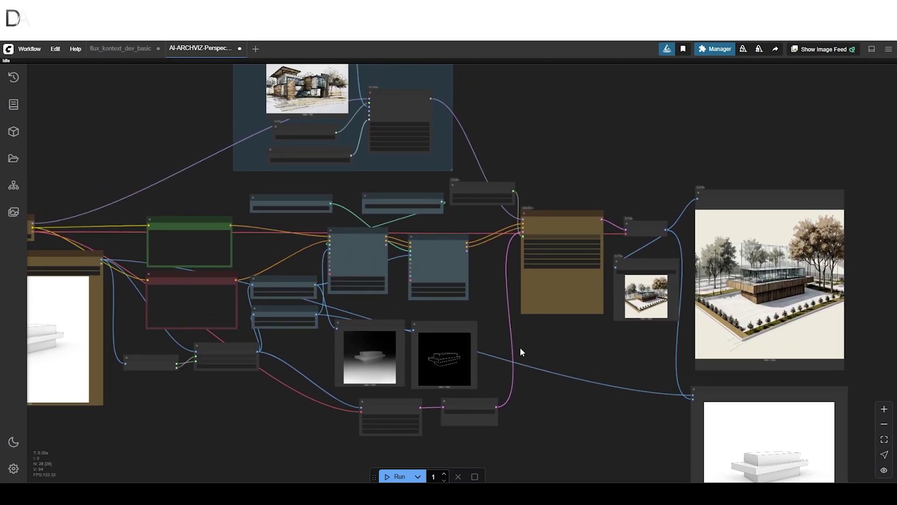
scroll(520, 347, "down", 1)
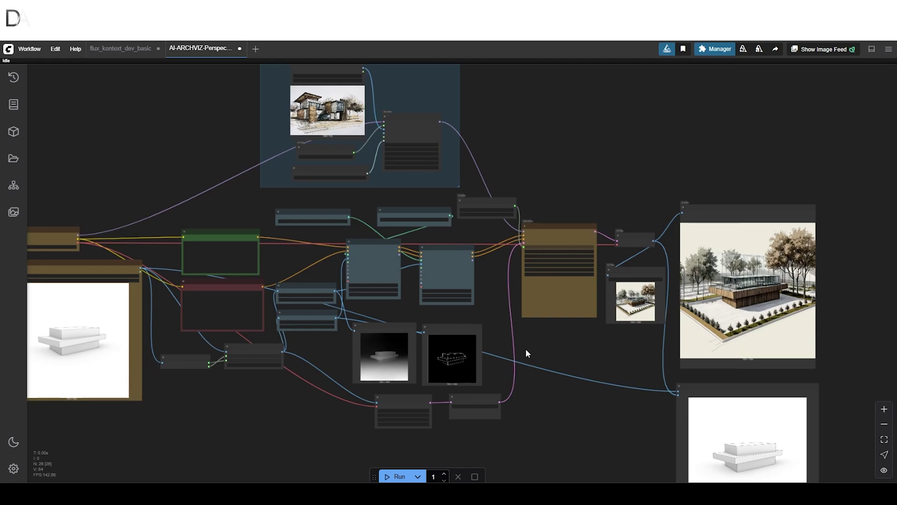
scroll(525, 347, "down", 2)
left_click_drag(526, 347, 514, 331)
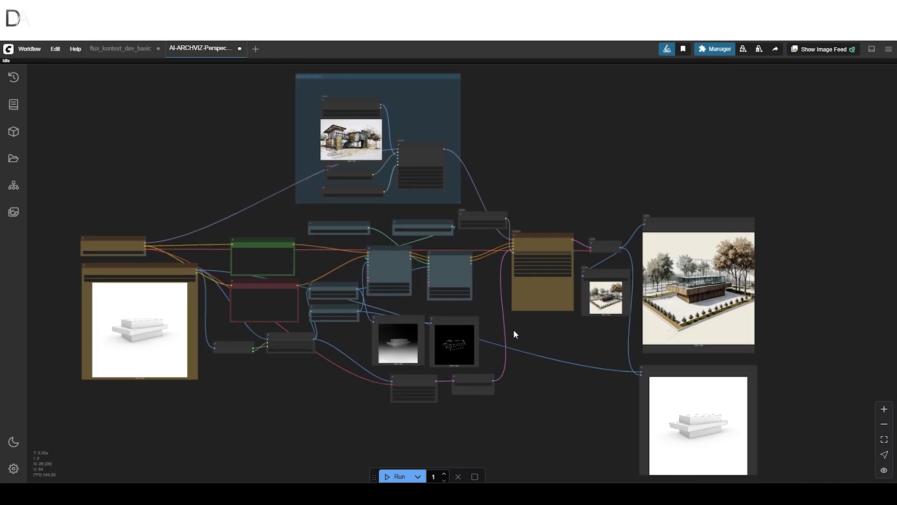